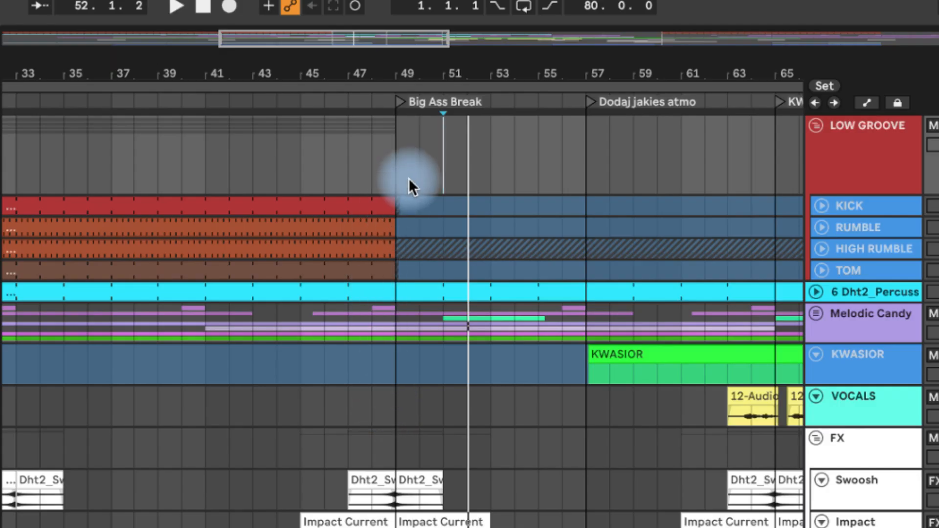
# - Select the LOW GROOVE group's break section from bar 49 to 57, and play the arrangement from the Big Ass Break locator
pyautogui.moveTo(498, 137); pyautogui.dragTo(521, 178)
pyautogui.click(486, 130)
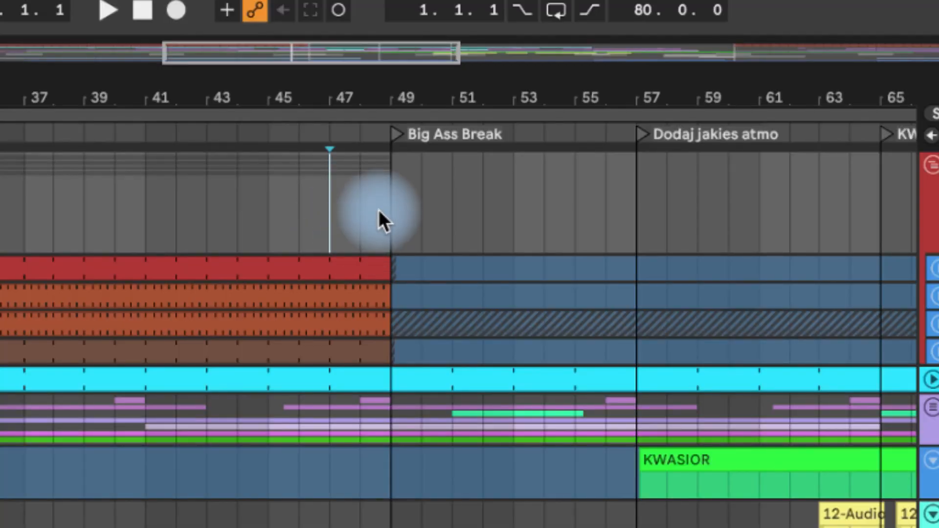
pyautogui.moveTo(379, 211); pyautogui.dragTo(626, 352)
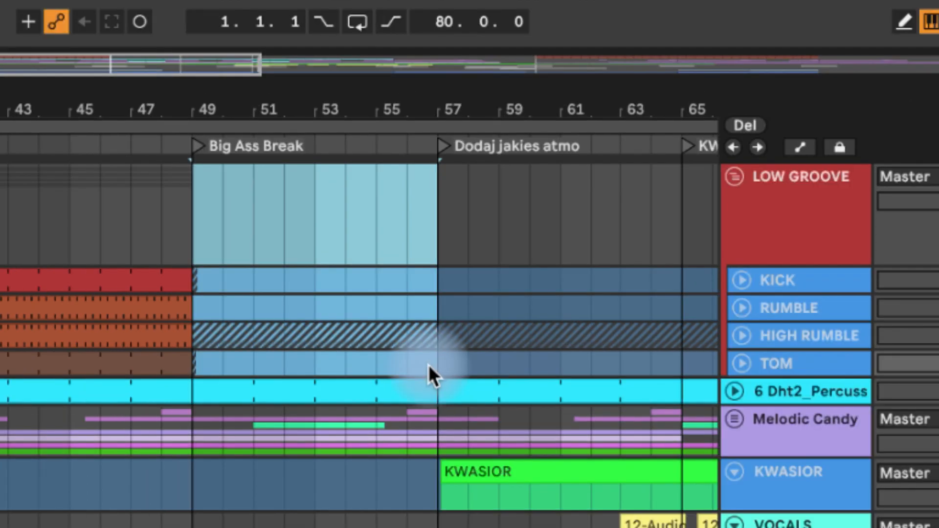
pyautogui.click(125, 201)
pyautogui.press('space')
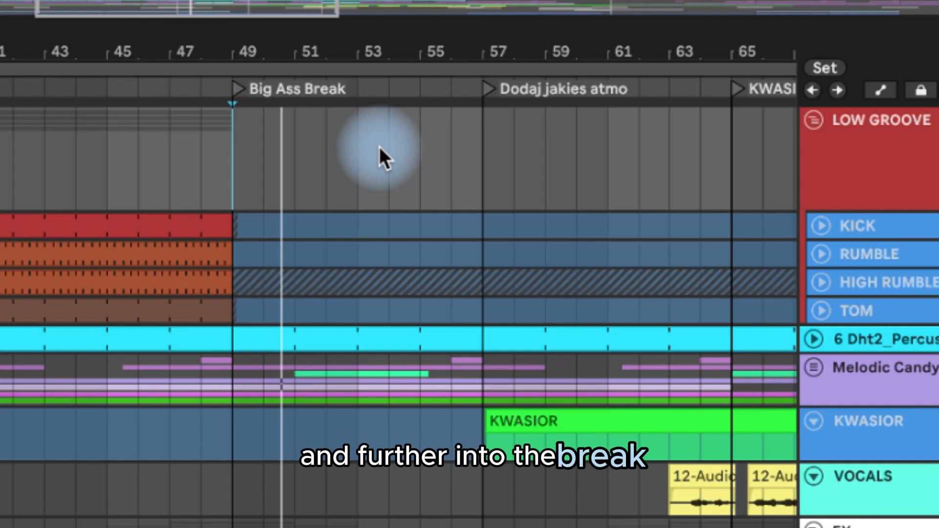
# - Unfold the Hats group to show its Shake Hat and Ride tracks around the break
pyautogui.hscroll(2, 380, 146)
pyautogui.scroll(-3, 369, 178)
pyautogui.hscroll(3, 368, 178)
pyautogui.scroll(-2, 368, 177)
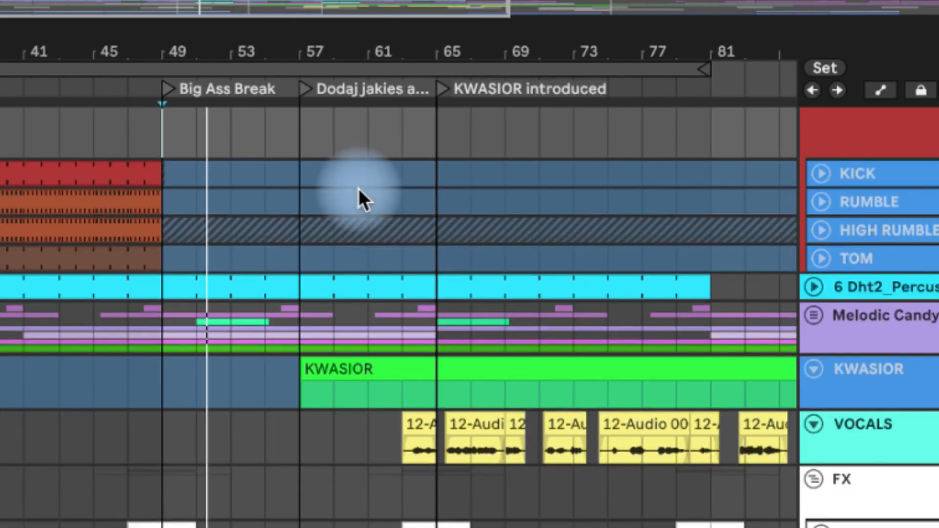
pyautogui.scroll(-4, 358, 189)
pyautogui.hscroll(2, 359, 189)
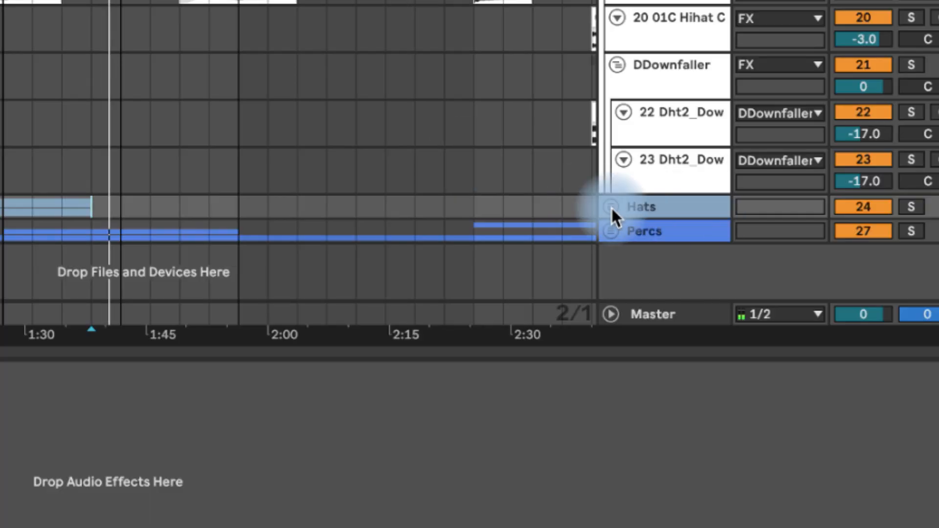
pyautogui.click(416, 147)
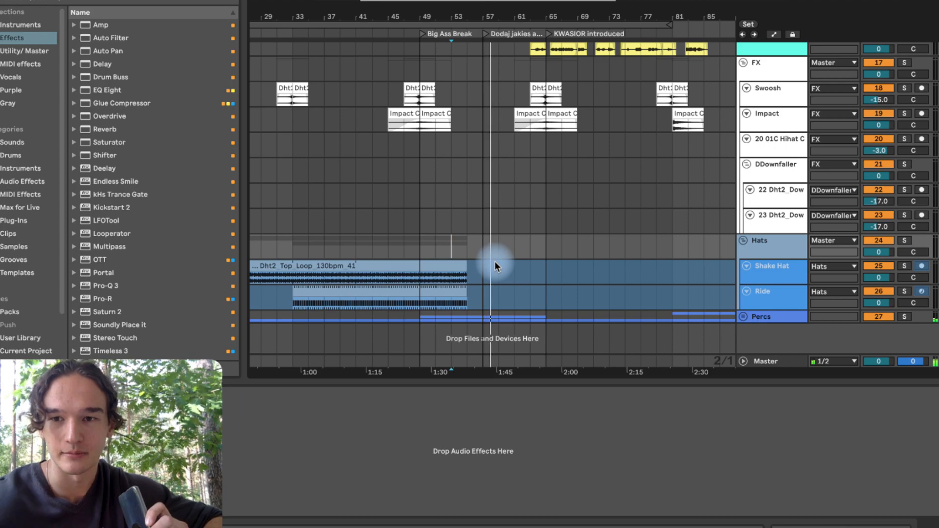
pyautogui.scroll(1, 462, 200)
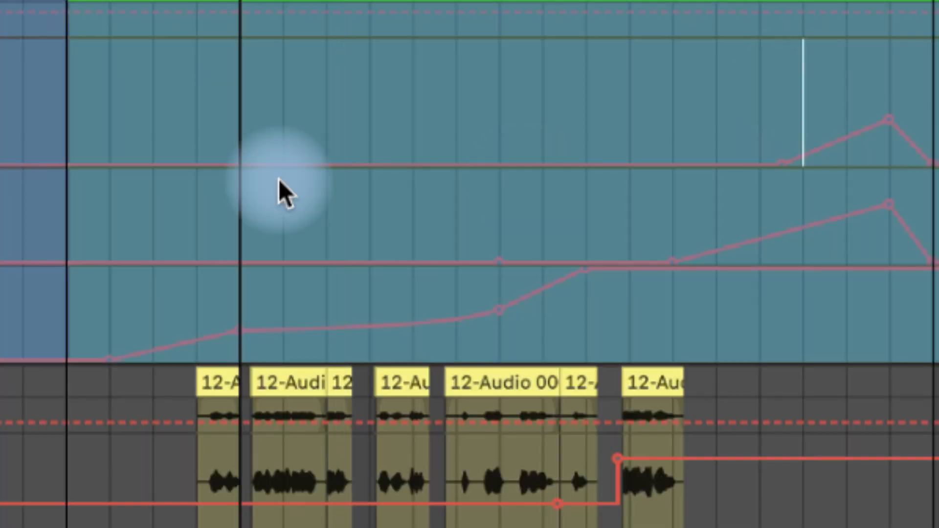
# - Examine the KWASIOR track's filter Frequency and Reverb Decay Time automation between the KWASIOR introduced locator and the drop
pyautogui.click(241, 313)
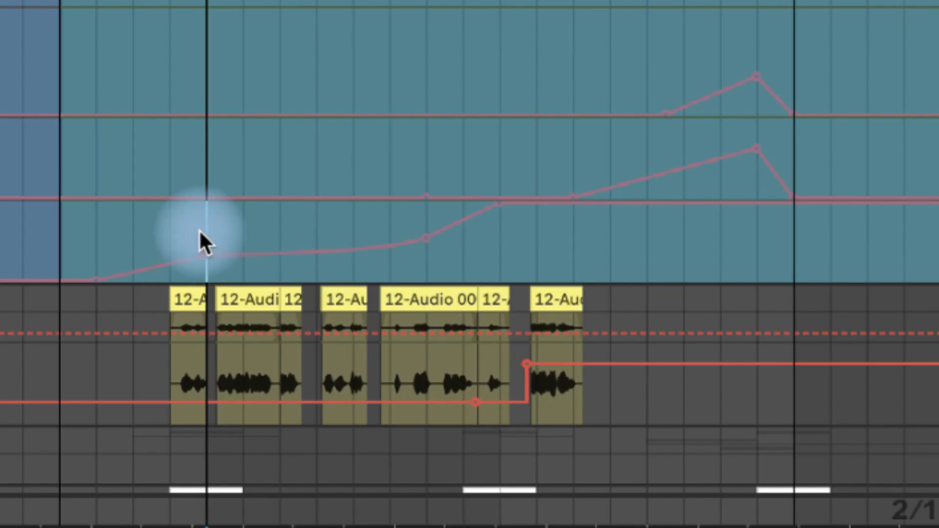
pyautogui.click(170, 304)
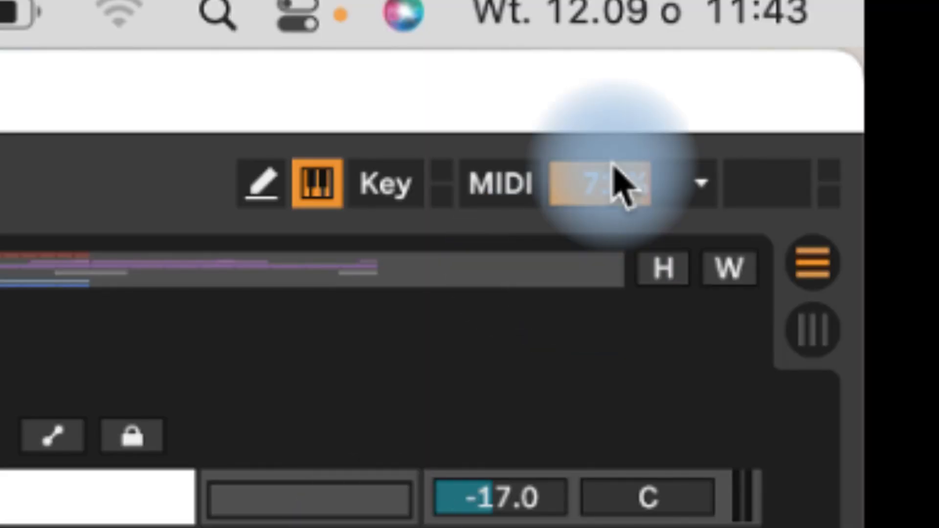
pyautogui.click(619, 184)
pyautogui.click(620, 184)
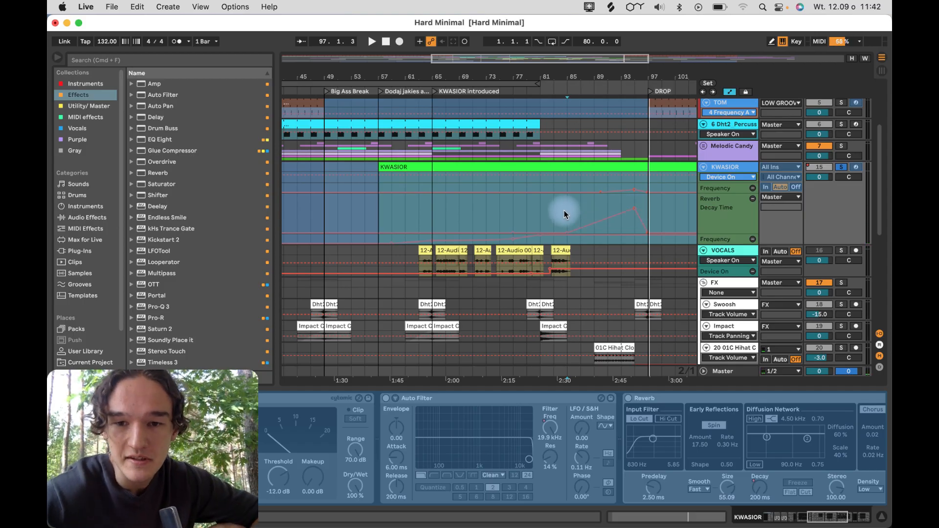
pyautogui.moveTo(564, 210)
pyautogui.mouseDown()
pyautogui.moveTo(634, 209)
pyautogui.moveTo(582, 217)
pyautogui.mouseUp()
pyautogui.click(610, 207)
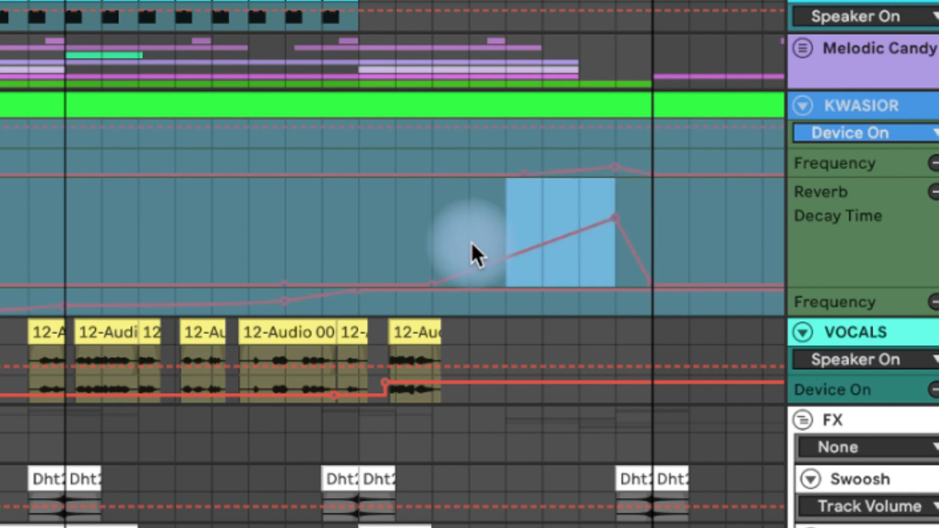
pyautogui.moveTo(471, 249); pyautogui.dragTo(436, 252)
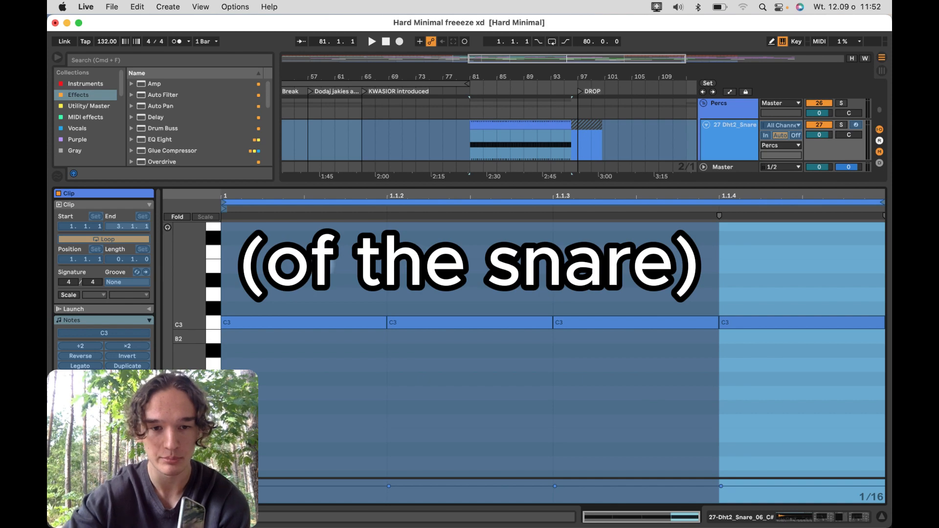
# - Select the C3 note at 1.1.2 in the snare clip
pyautogui.click(481, 322)
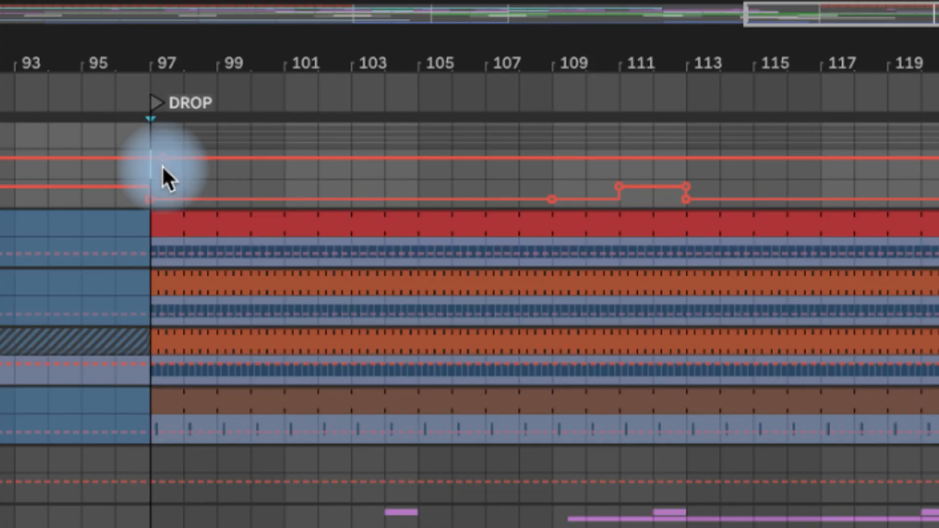
# - Examine the LOW GROOVE group's Device On automation from the DROP locator at bar 97 to just past bar 113
pyautogui.click(152, 177)
pyautogui.moveTo(149, 172); pyautogui.dragTo(687, 149)
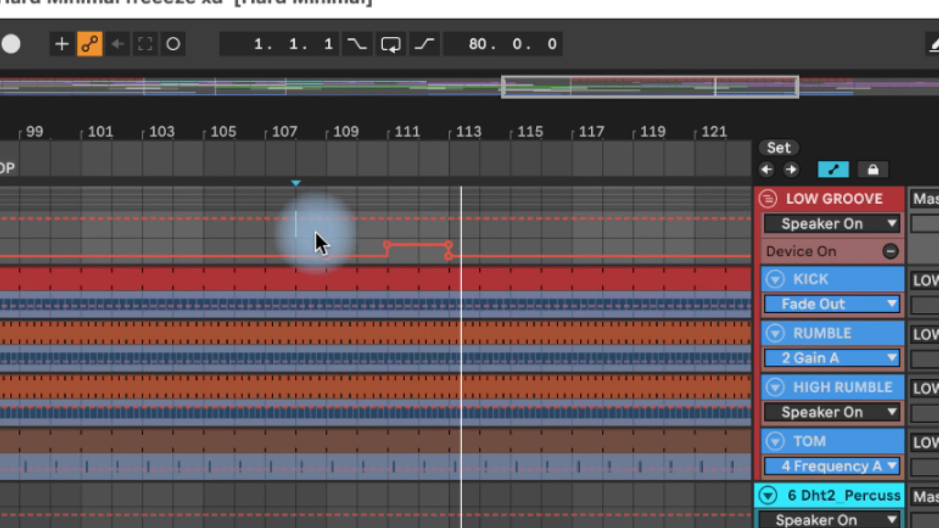
pyautogui.moveTo(315, 232); pyautogui.dragTo(465, 229)
pyautogui.click(476, 228)
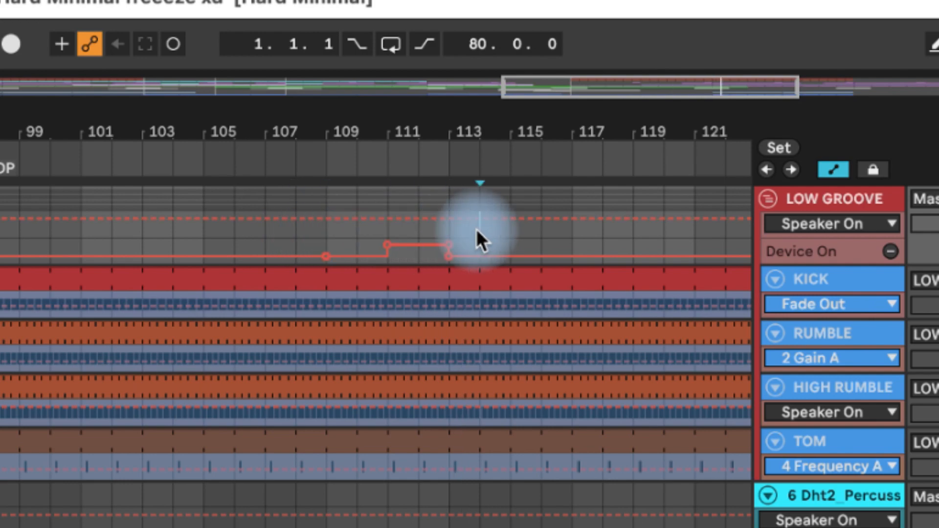
pyautogui.click(331, 238)
# - Toggle the activation of the high-pass Auto Filter with the 120 Hz cutoff
pyautogui.moveTo(543, 91); pyautogui.dragTo(560, 93)
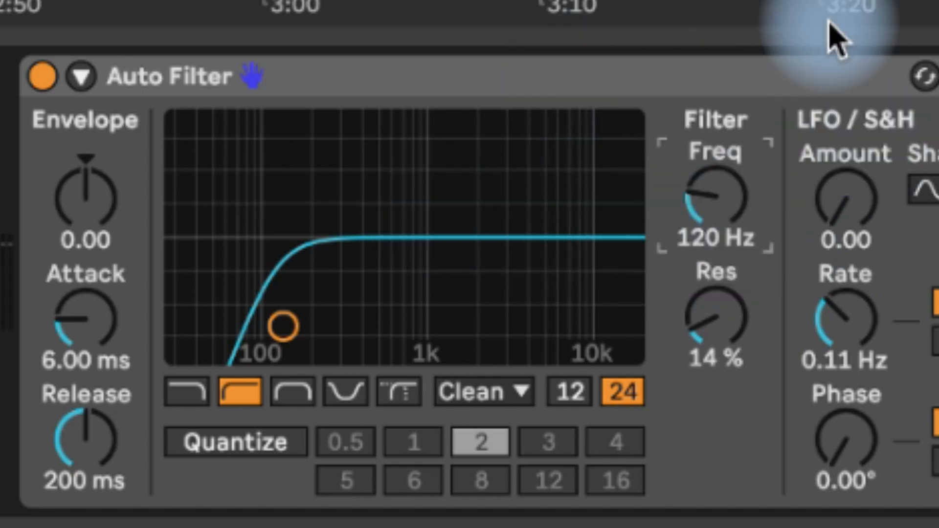
pyautogui.click(44, 78)
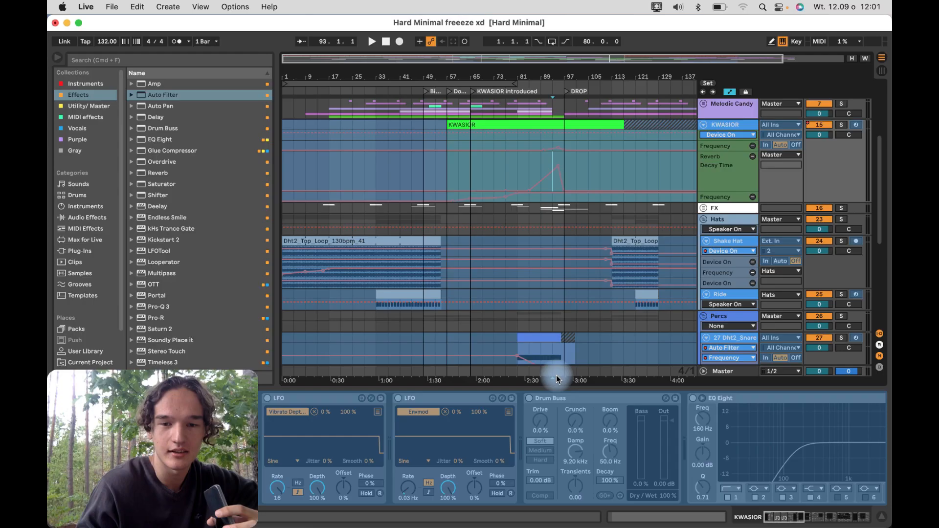
# - Play the arrangement from bar 93, just before the DROP locator, with the Master's EQ Three LowOn automation in view
pyautogui.click(604, 341)
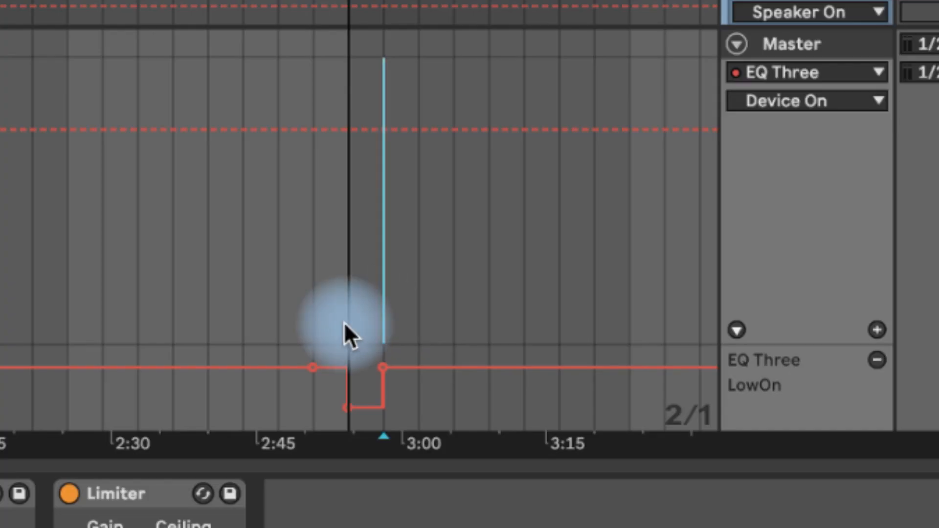
pyautogui.click(335, 318)
pyautogui.click(311, 289)
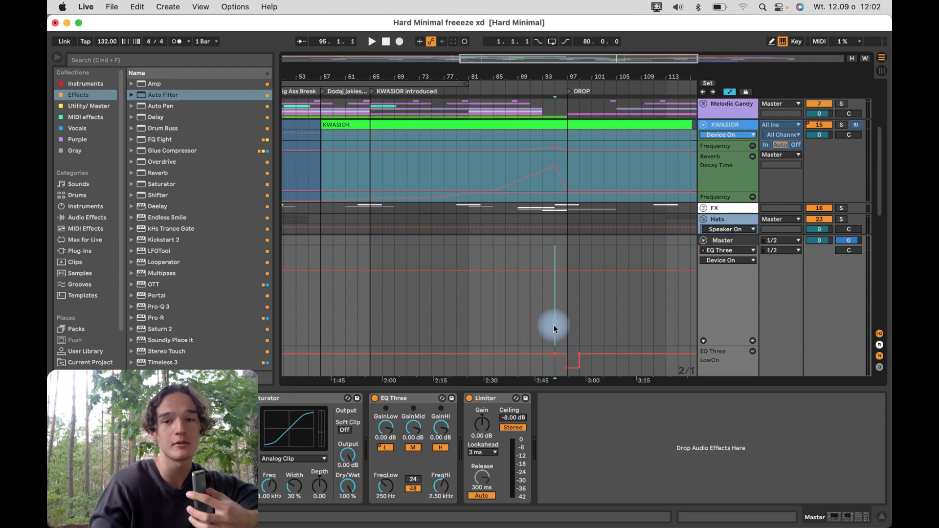
pyautogui.click(542, 327)
pyautogui.press('space')
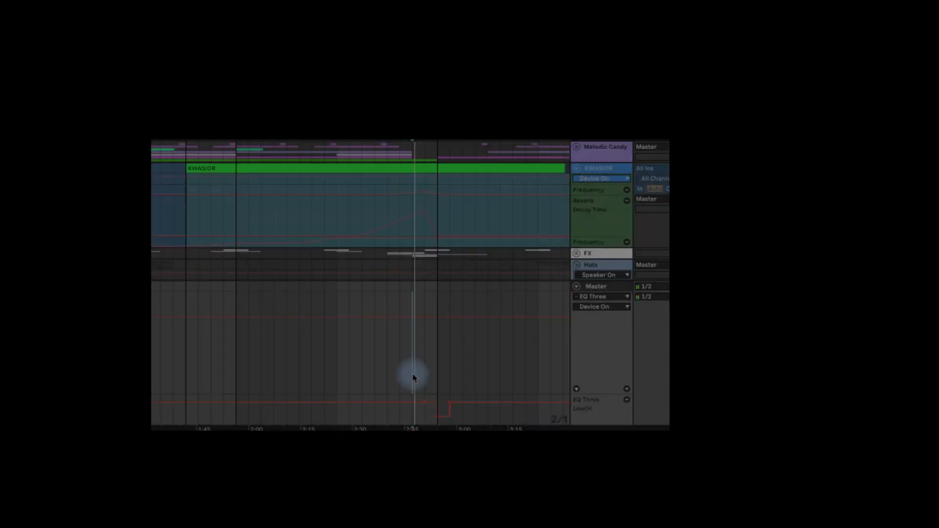